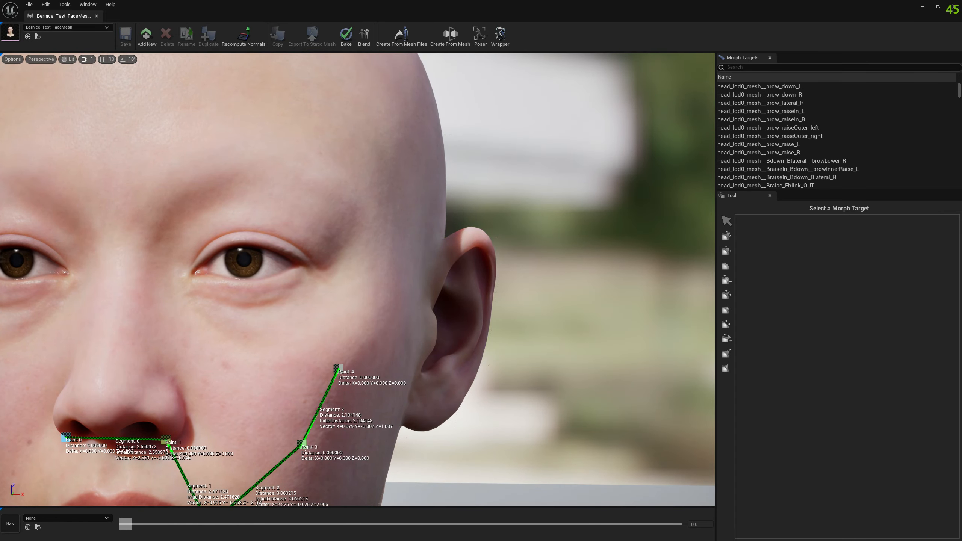
Place another ruler point on the upper tip of the ear, extending the line from the cheek.
left_click(464, 240)
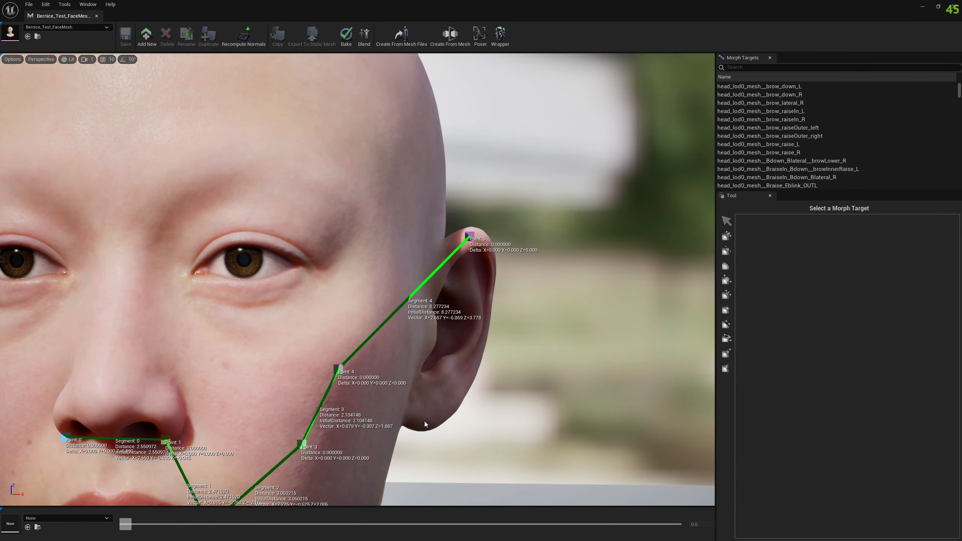
left_click_drag(424, 421, 360, 421, "alt")
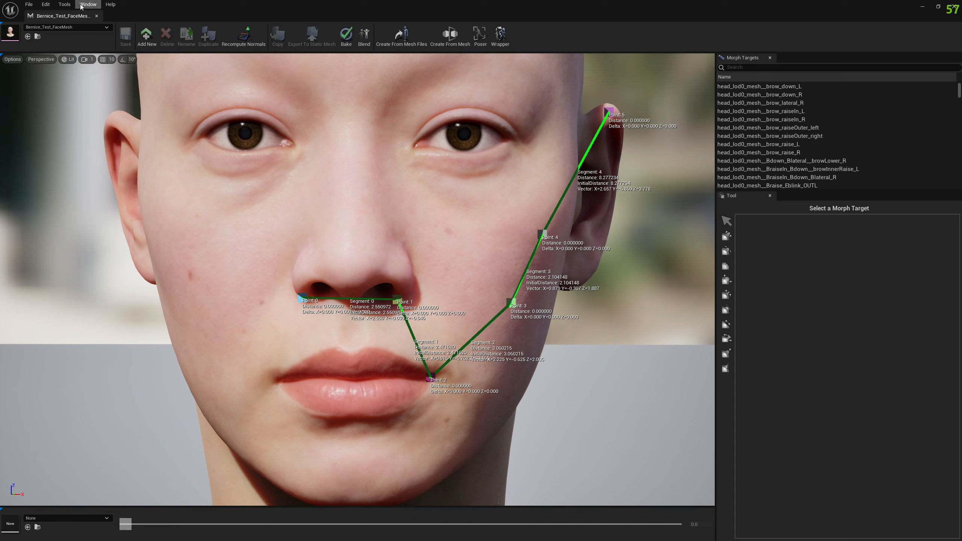
left_click(65, 4)
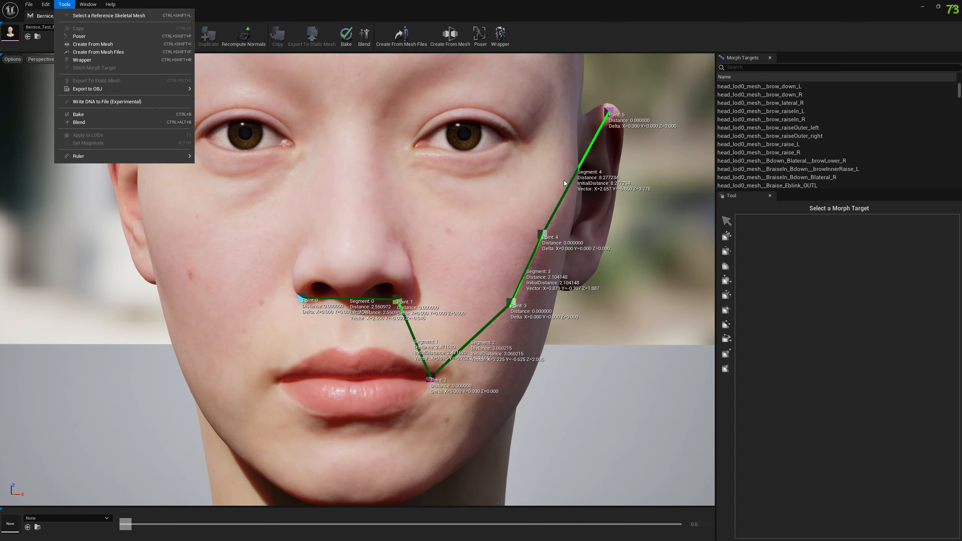
right_click_drag(480, 203, 404, 144)
Save the ruler as a new asset in the Rulers folder, with Face1 as the name suffix.
left_click(65, 4)
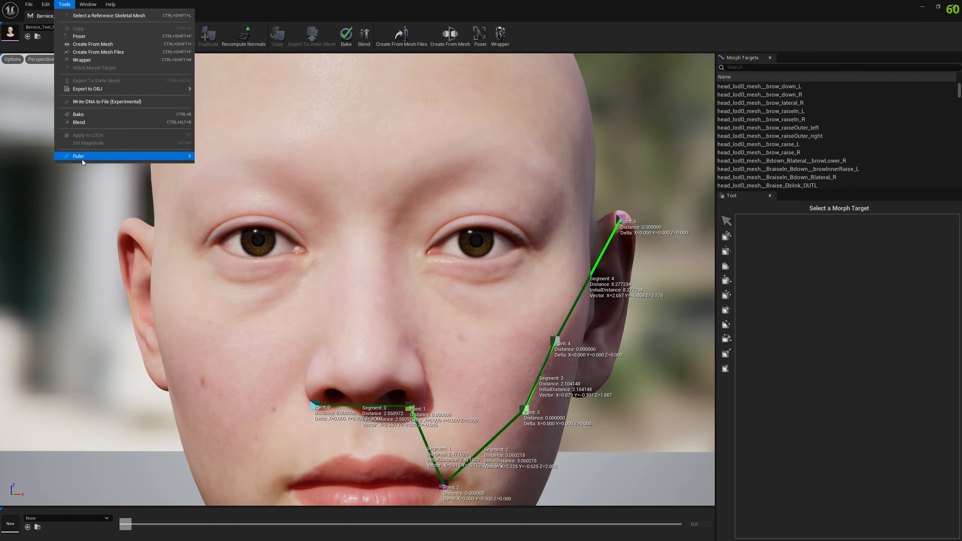
mouse_move(151, 156)
left_click(214, 169)
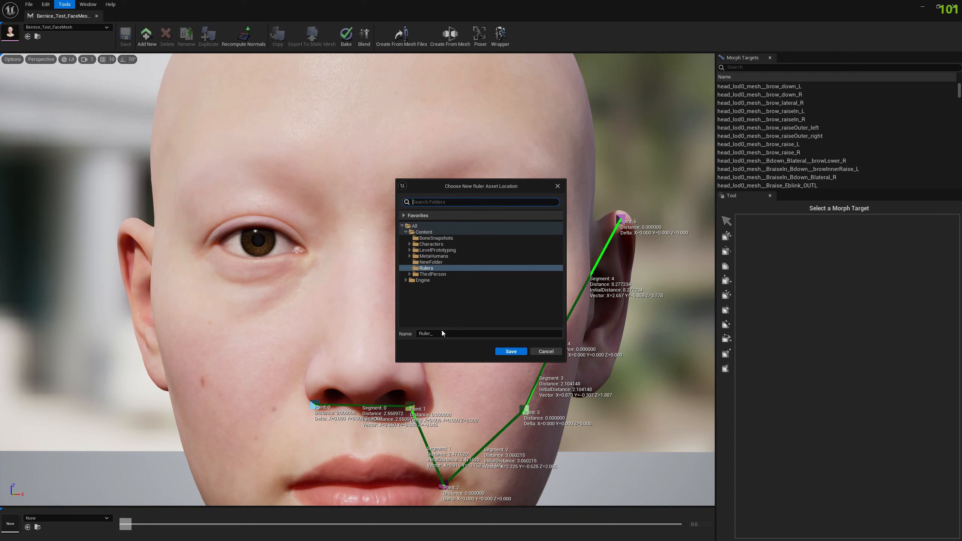
type("Face1")
left_click(508, 350)
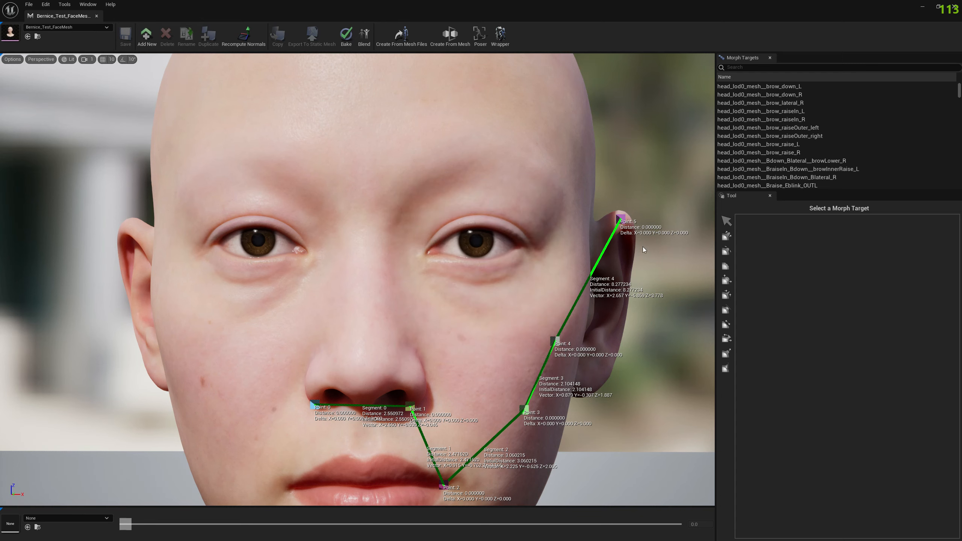
Select the Test morph target at the end of the morph target list.
scroll(795, 152, "down", 10)
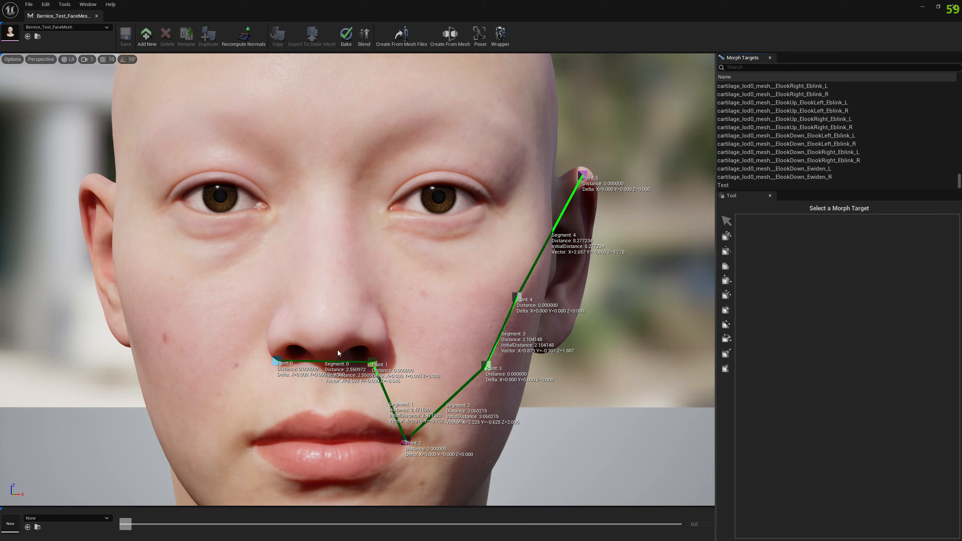
left_click(721, 185)
Examine the ruler's point offsets and segment distances around the nose, mouth corner, cheek and ear with the Test morph applied.
scroll(358, 279, "up", 5)
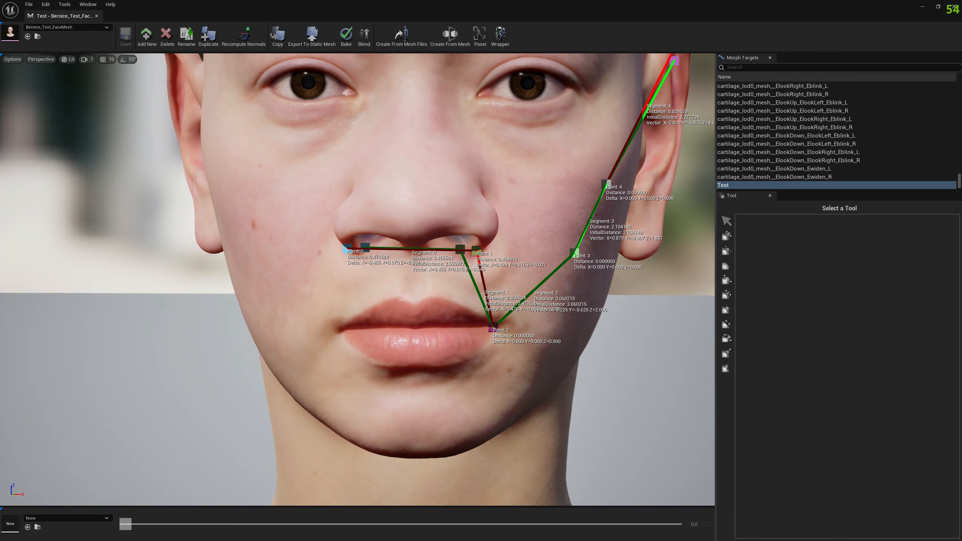
middle_click_drag(328, 185, 328, 185)
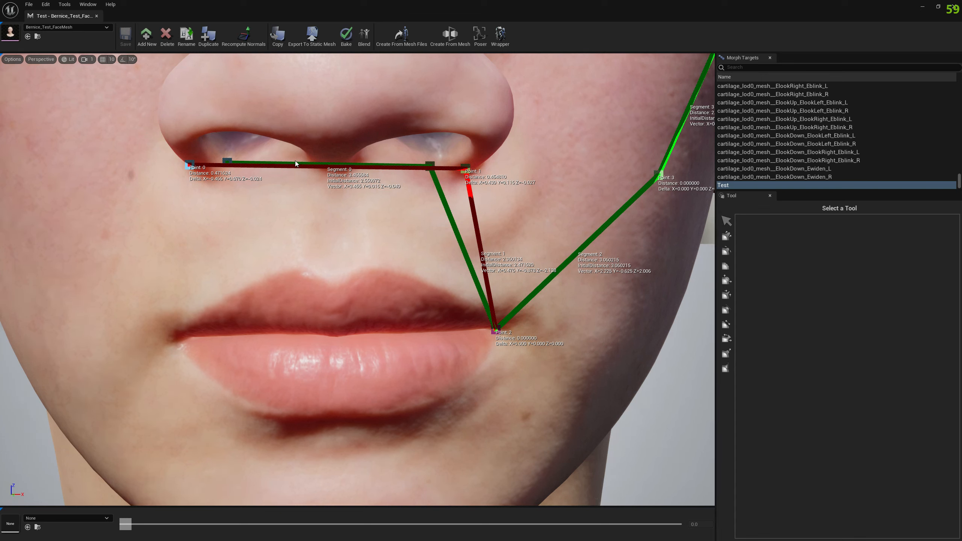
key("s")
right_click_drag(470, 197, 441, 180)
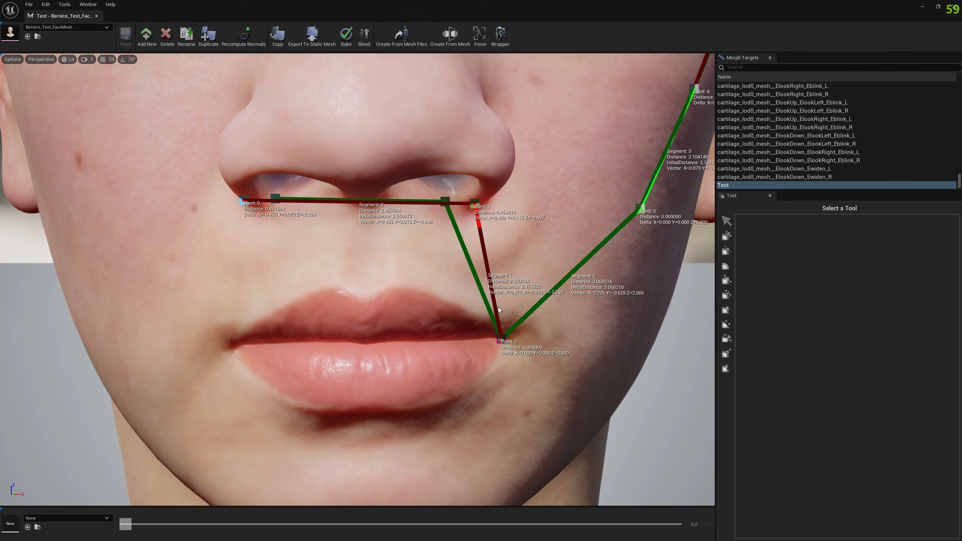
key("s")
right_click_drag(473, 261, 525, 100)
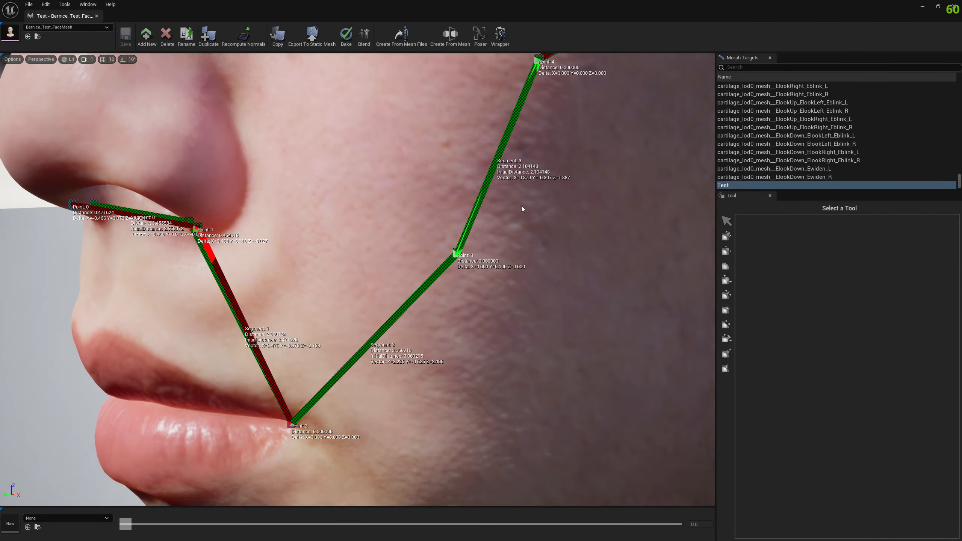
right_click_drag(499, 179, 530, 113)
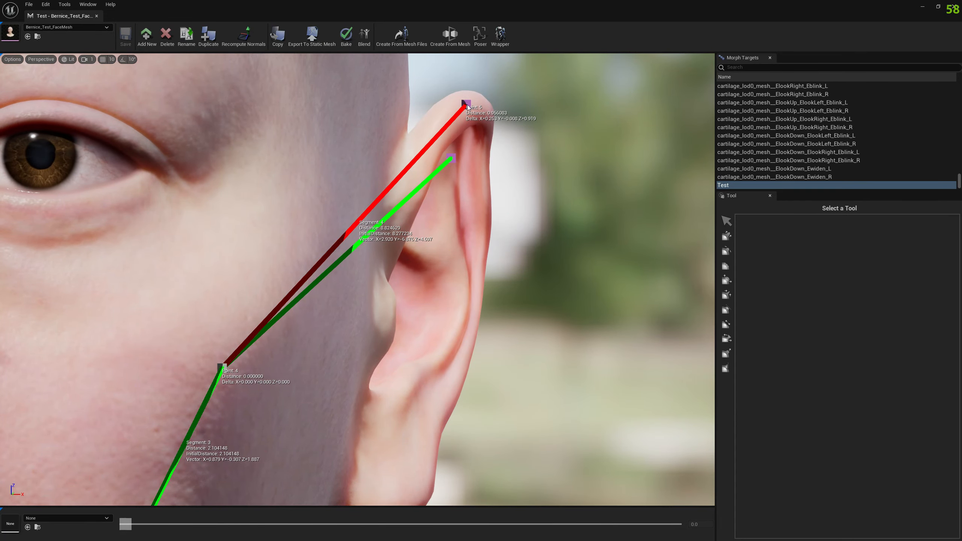
right_click_drag(467, 106, 504, 126)
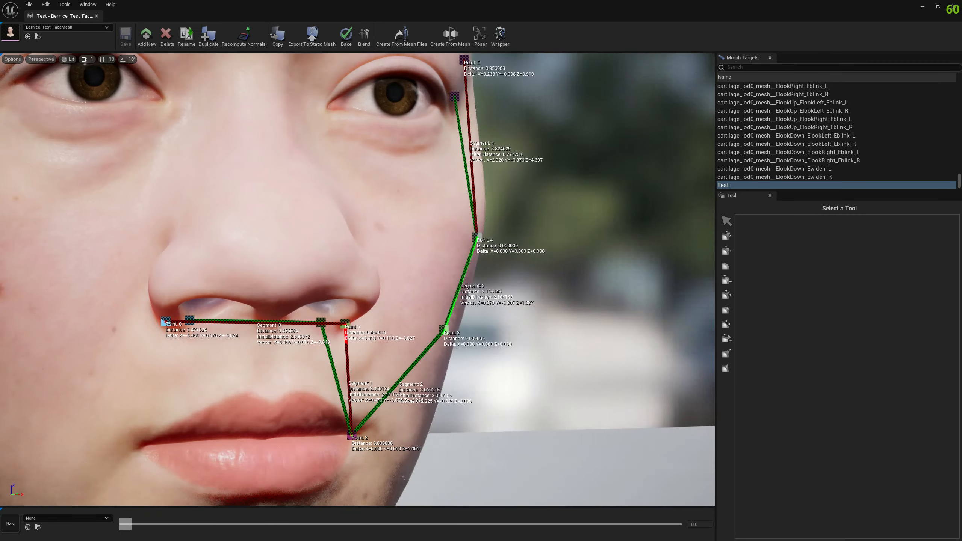
right_click_drag(312, 297, 348, 295)
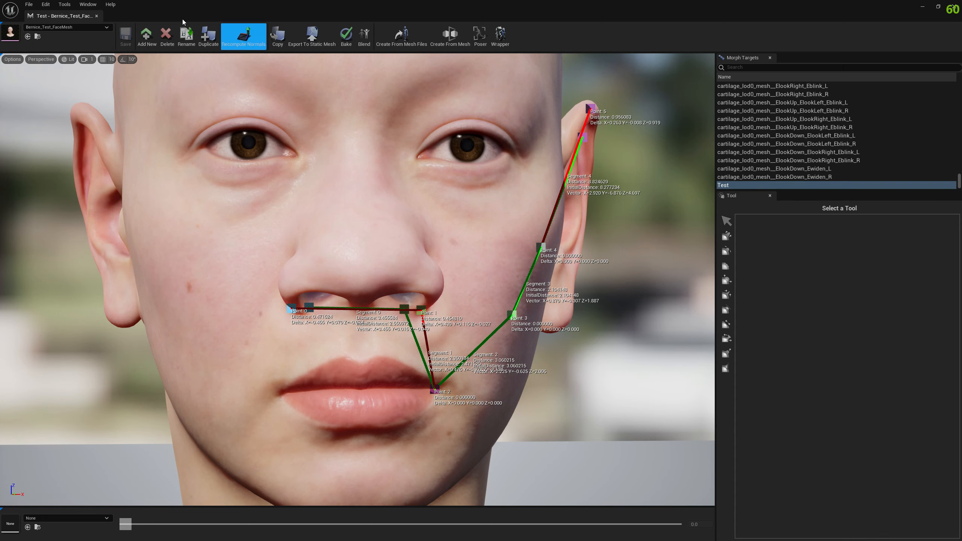
Open the face mesh in the Poser and load the saved face ruler there.
left_click(479, 38)
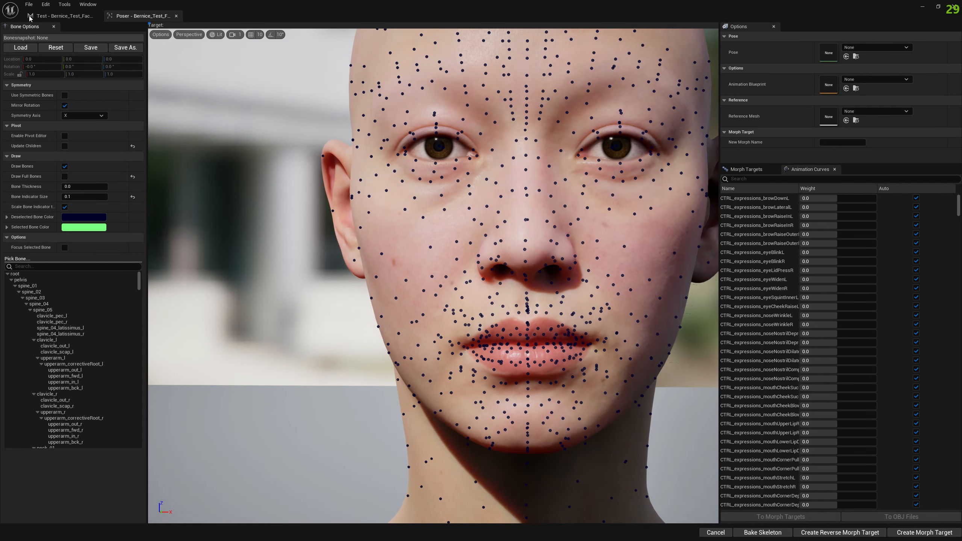
left_click(64, 5)
mouse_move(78, 76)
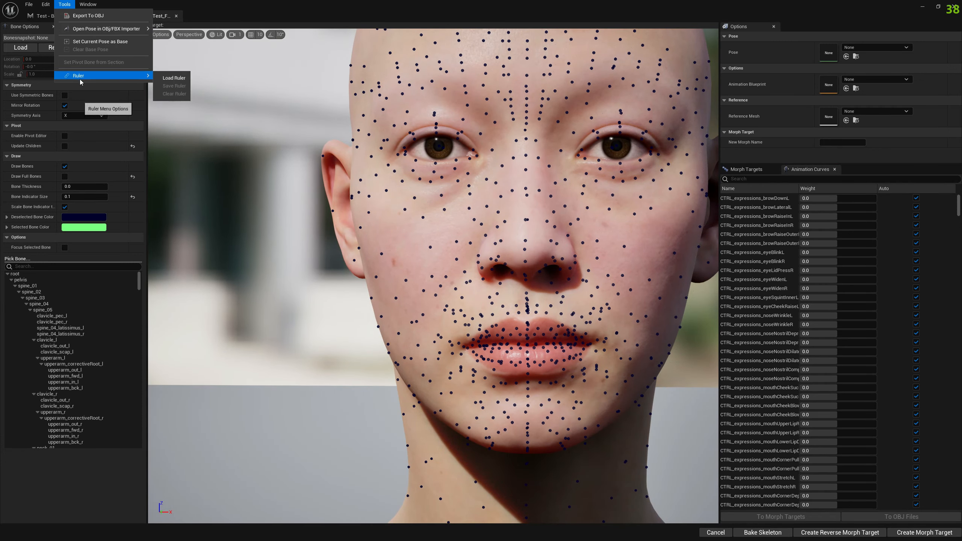
left_click(171, 80)
double_click(434, 216)
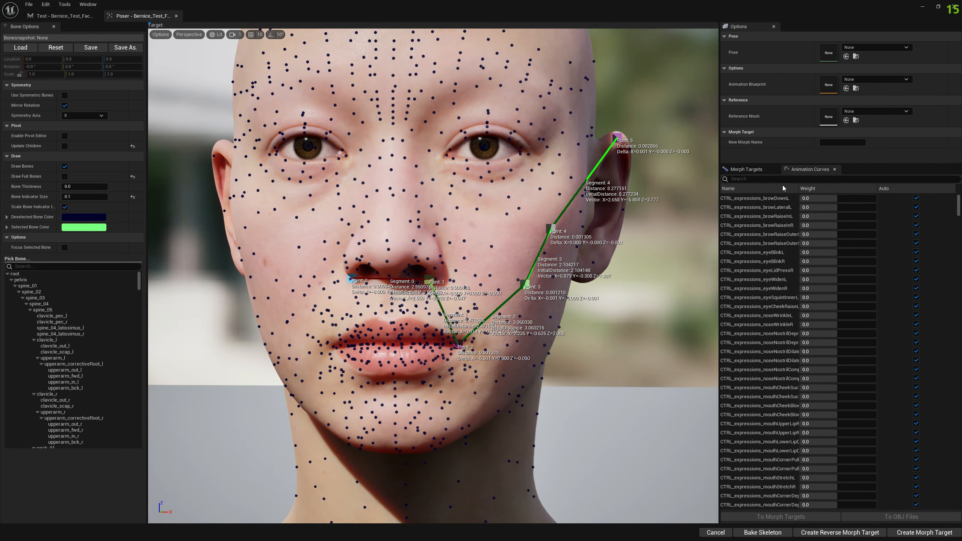
Filter the animation curves by "pull" and set the CTRL_expressions_mouthCornerPullL weight to 1.0.
left_click(765, 179)
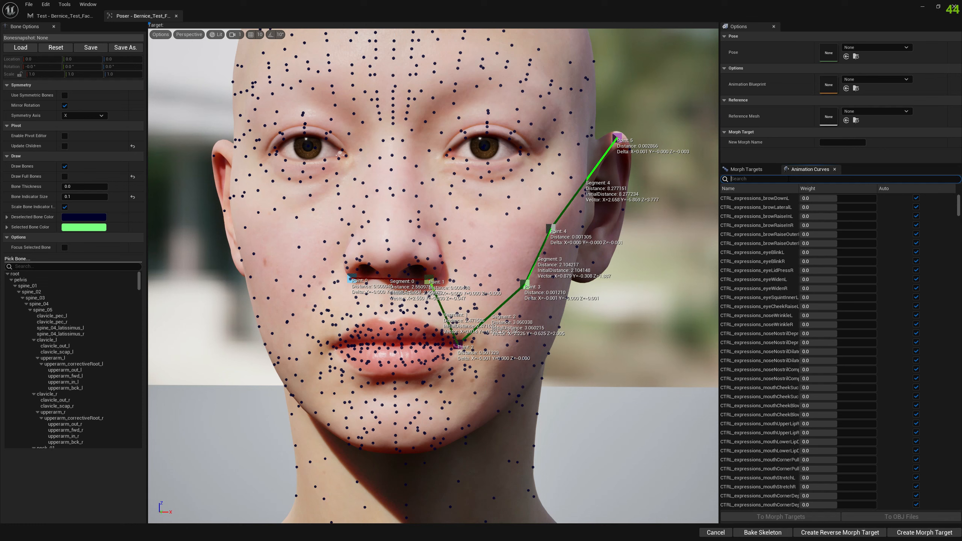
type("pull")
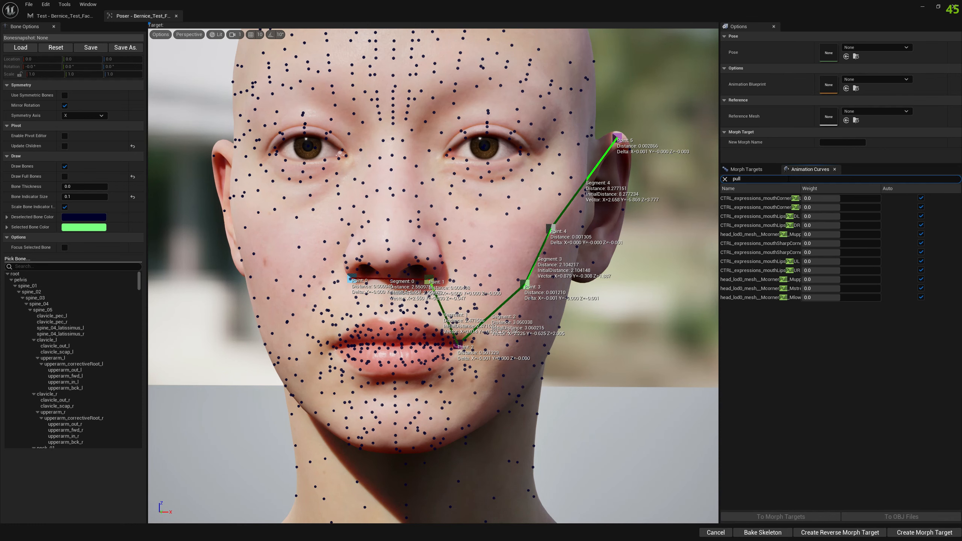
left_click_drag(804, 190, 812, 191)
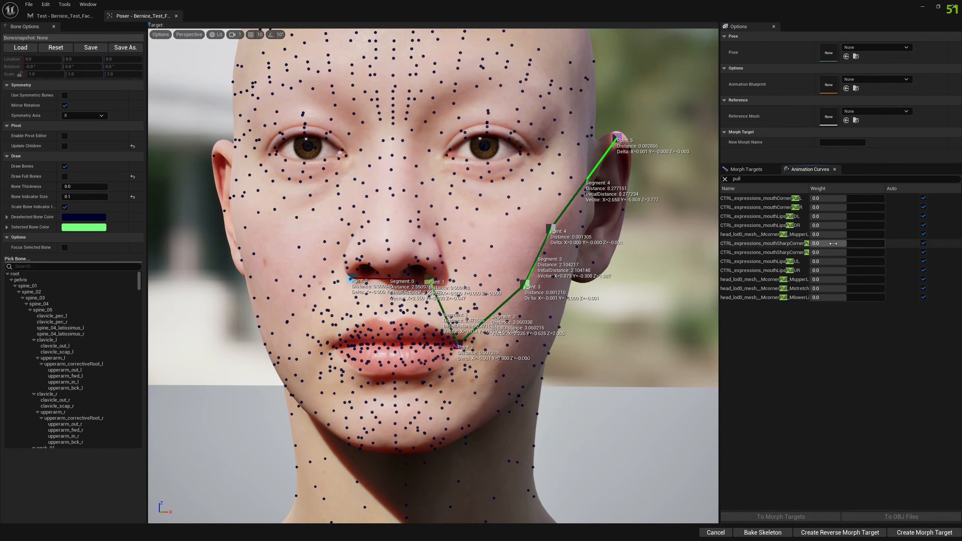
left_click_drag(847, 198, 884, 198)
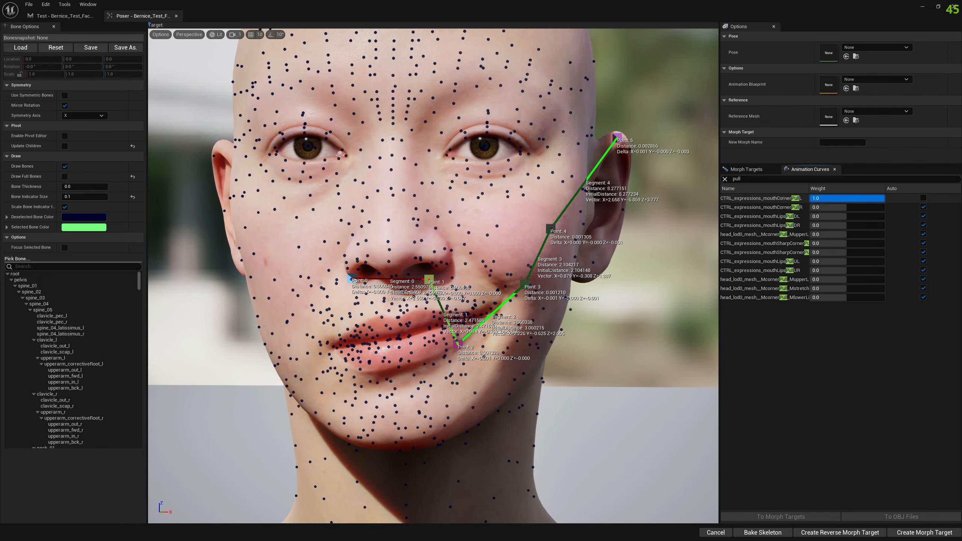
Examine how the mouth corner pull shifts the ruler's points and segments from the nose across the cheek to the ear.
scroll(433, 276, "up", 5)
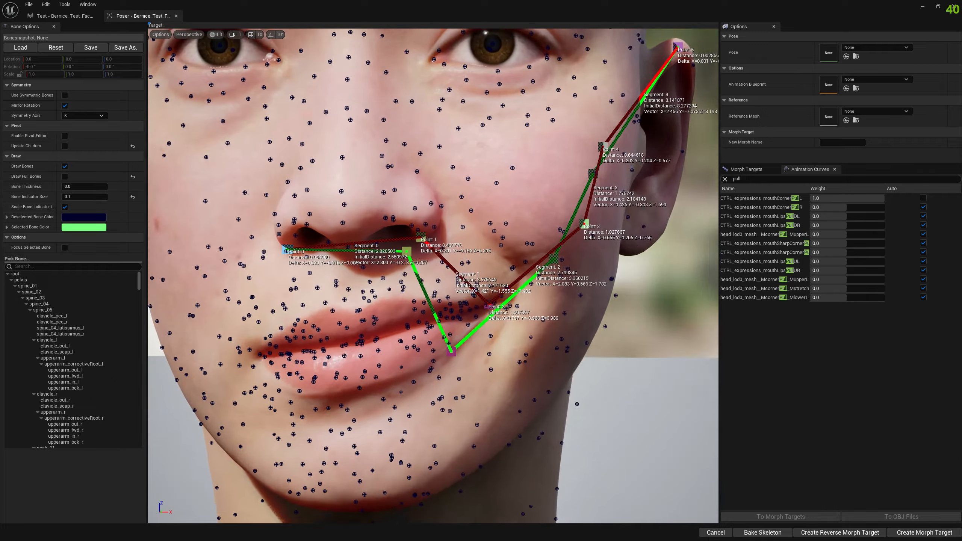
right_click_drag(532, 247, 556, 245)
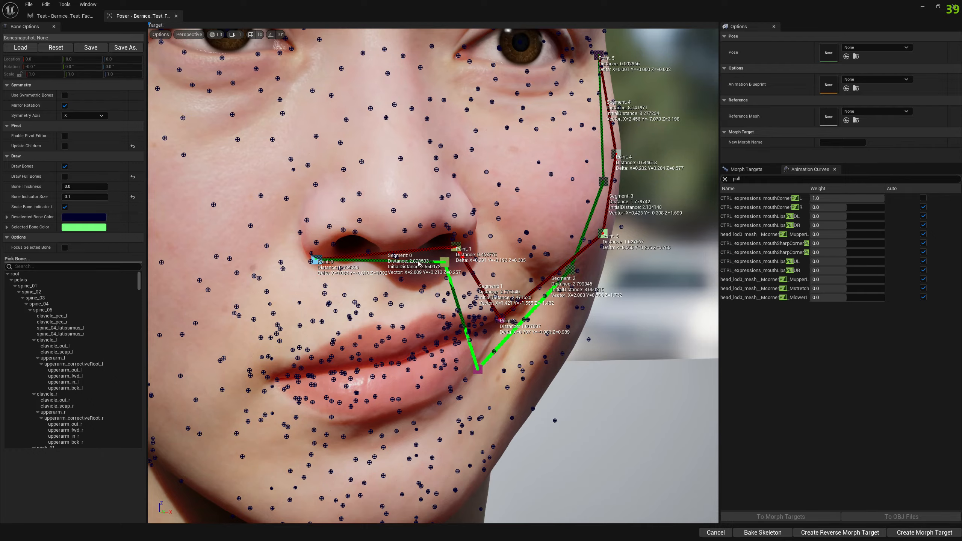
right_click_drag(418, 263, 379, 257)
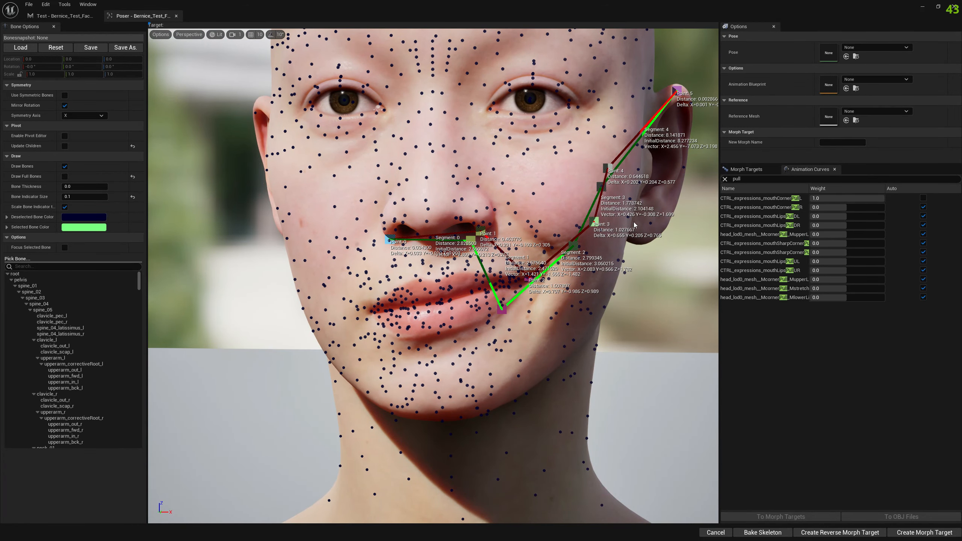
right_click_drag(568, 246, 594, 254)
mouse_move(539, 235)
right_mouse_down()
mouse_move(527, 227)
mouse_move(559, 221)
mouse_move(573, 234)
mouse_move(531, 224)
mouse_move(545, 235)
right_mouse_up()
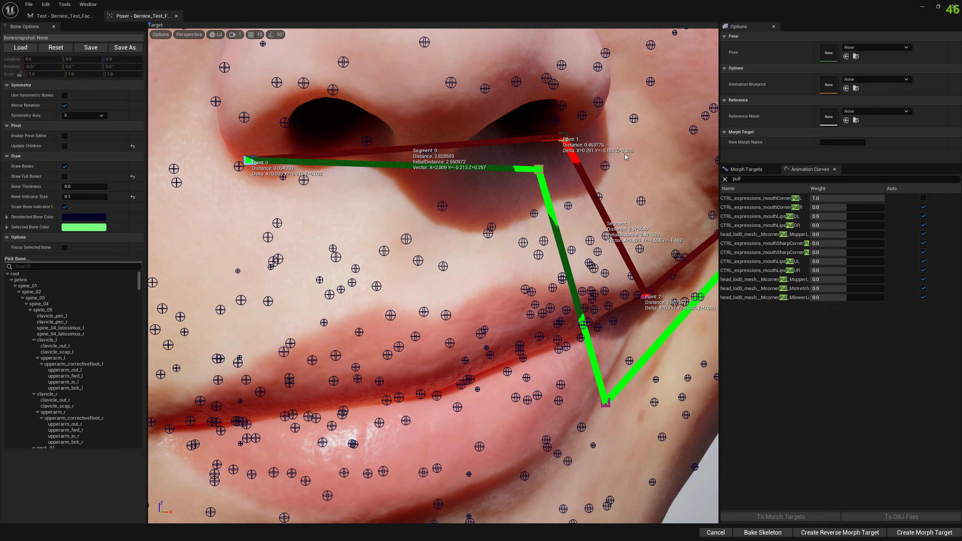
right_click_drag(625, 152, 648, 146)
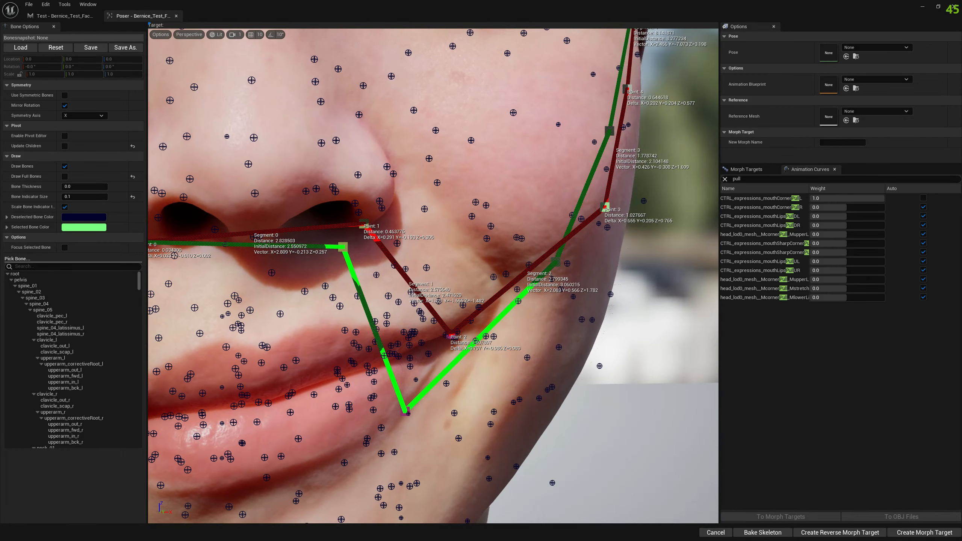
middle_click_drag(492, 302, 491, 303)
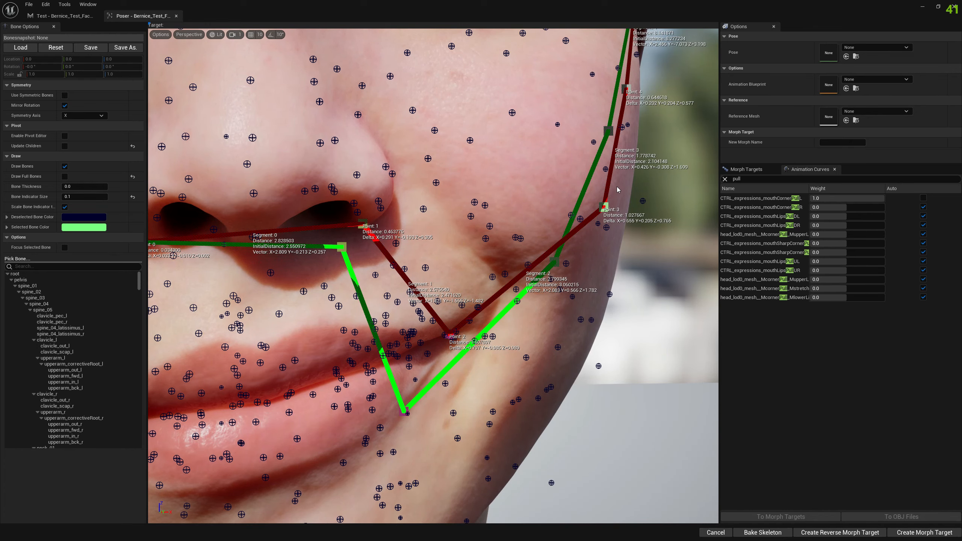
right_click_drag(634, 166, 635, 148)
key("d")
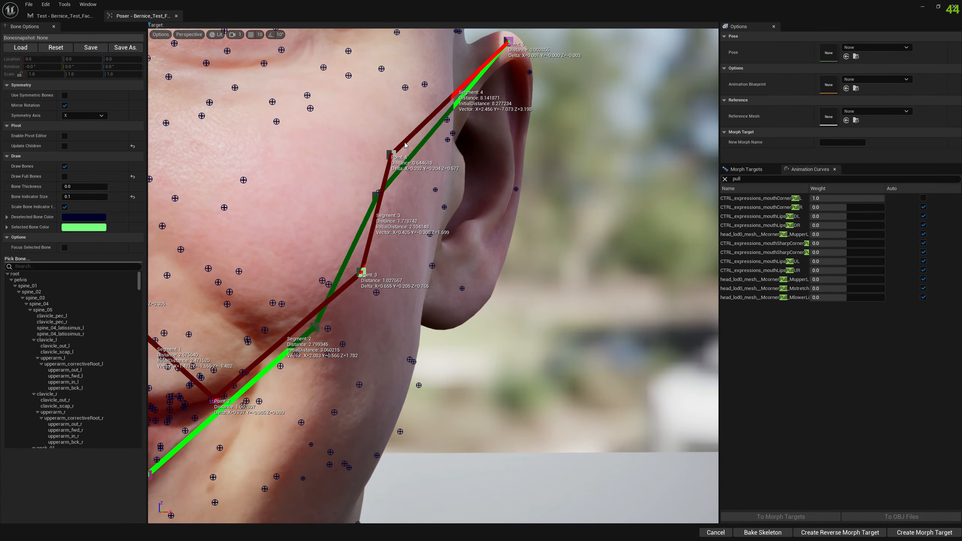
middle_click_drag(405, 145, 419, 116)
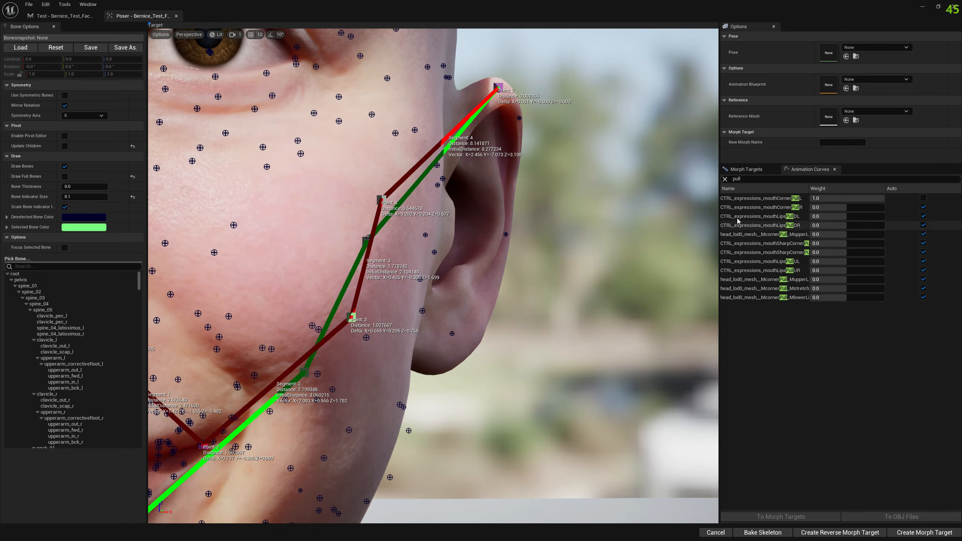
Set the Test morph target's weight to 1.0 on the posed face and check the ruler from nose to ear.
left_click(745, 170)
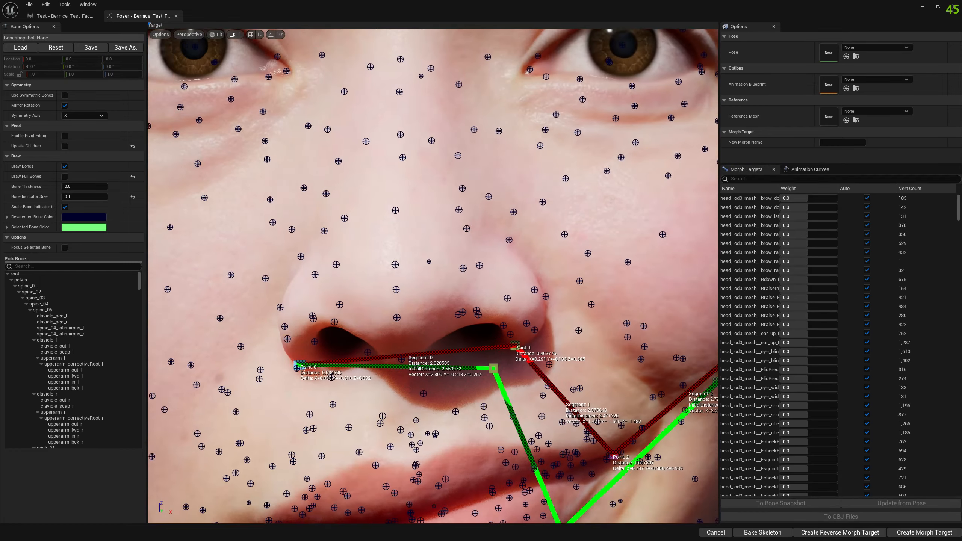
scroll(626, 224, "down", 2)
middle_click_drag(625, 224, 645, 349)
scroll(644, 349, "down", 2)
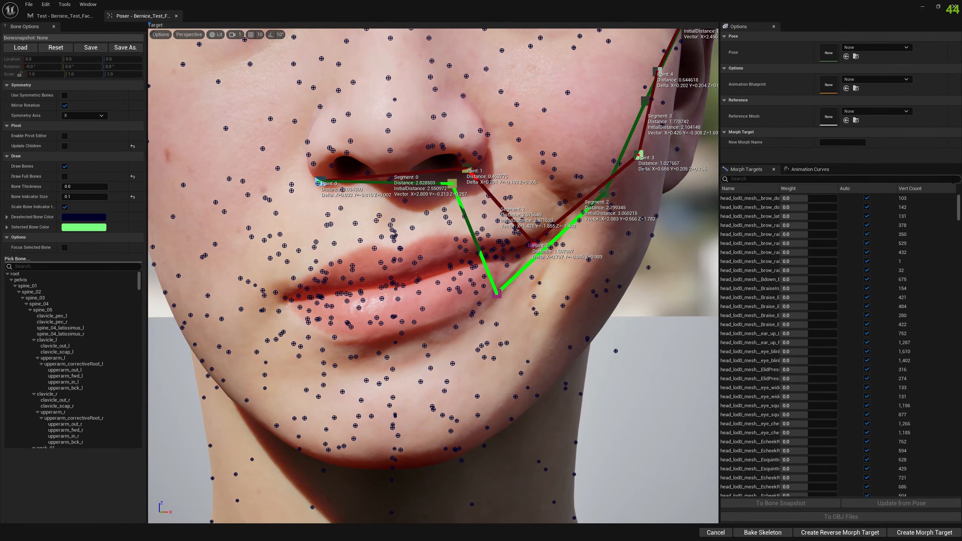
left_click_drag(959, 210, 959, 494)
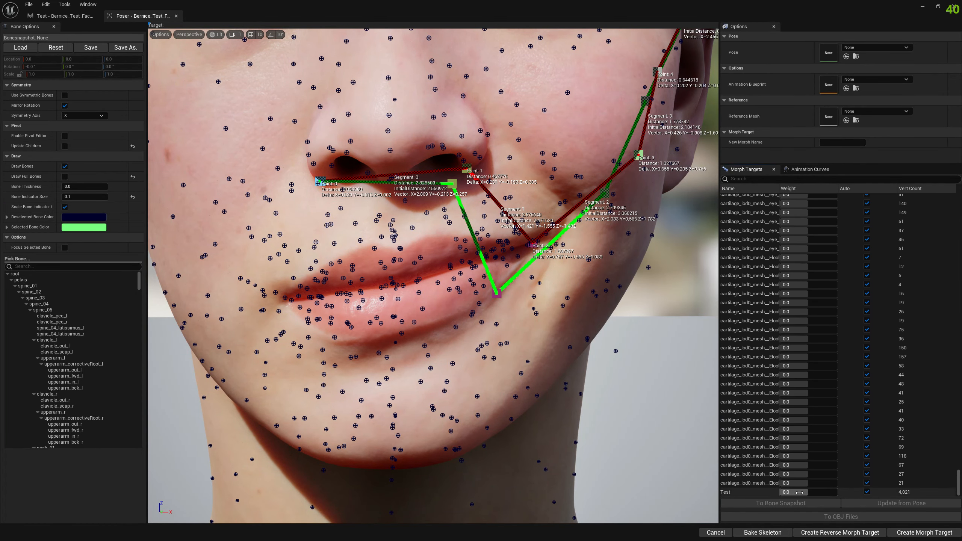
left_click_drag(801, 492, 828, 493)
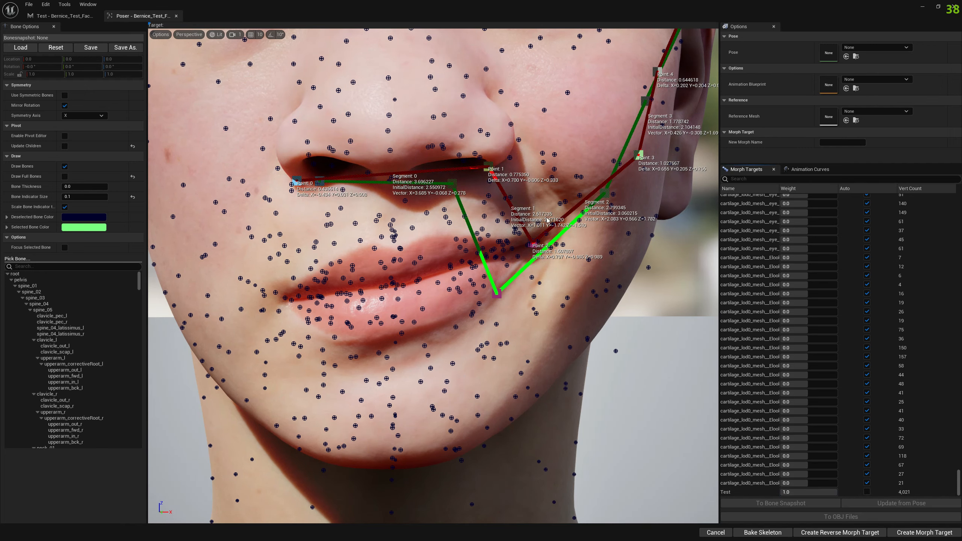
middle_click_drag(540, 227, 409, 379)
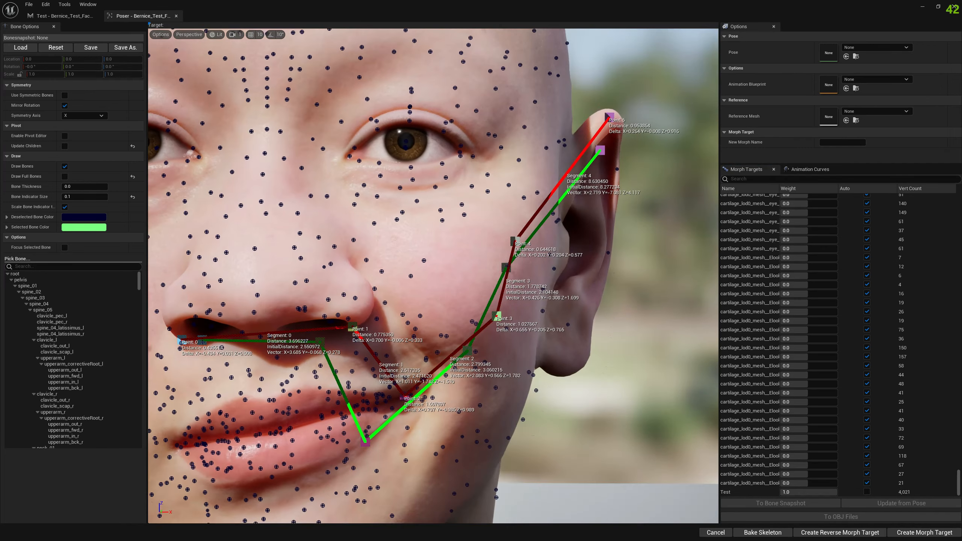
scroll(476, 219, "down", 2)
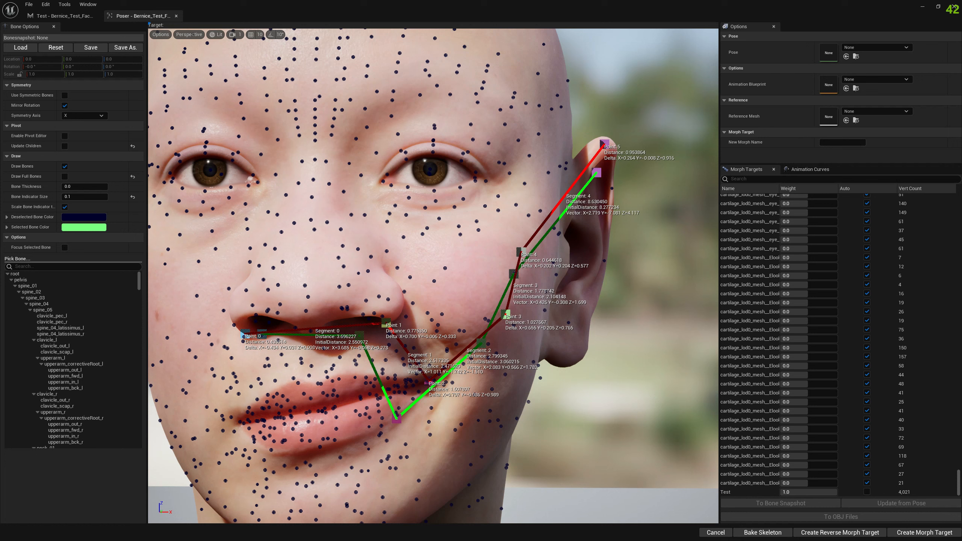
Review the ruler's size, color and display options in the Mesh Morpher plugin preferences and close them.
mouse_move(420, 259)
right_mouse_down()
mouse_move(432, 223)
mouse_move(420, 259)
right_mouse_up()
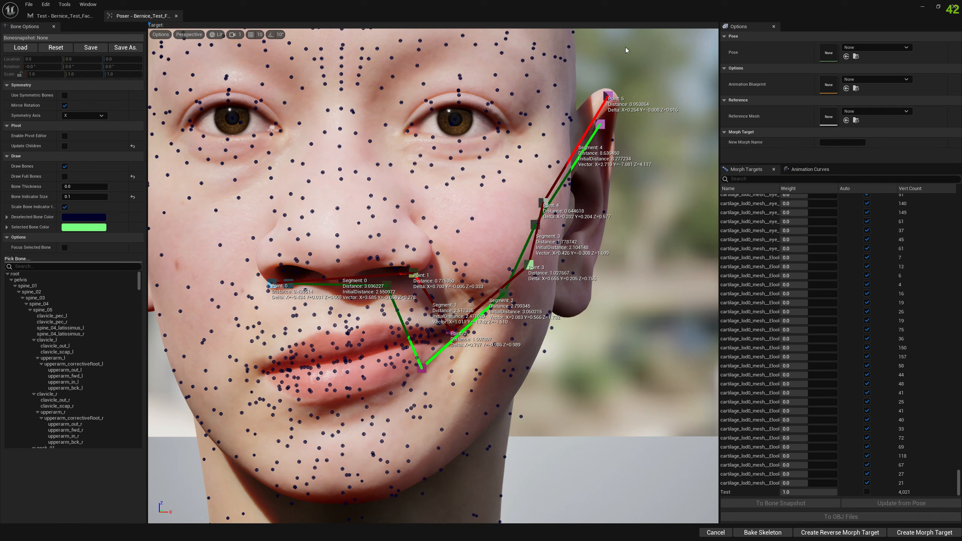
left_click(45, 4)
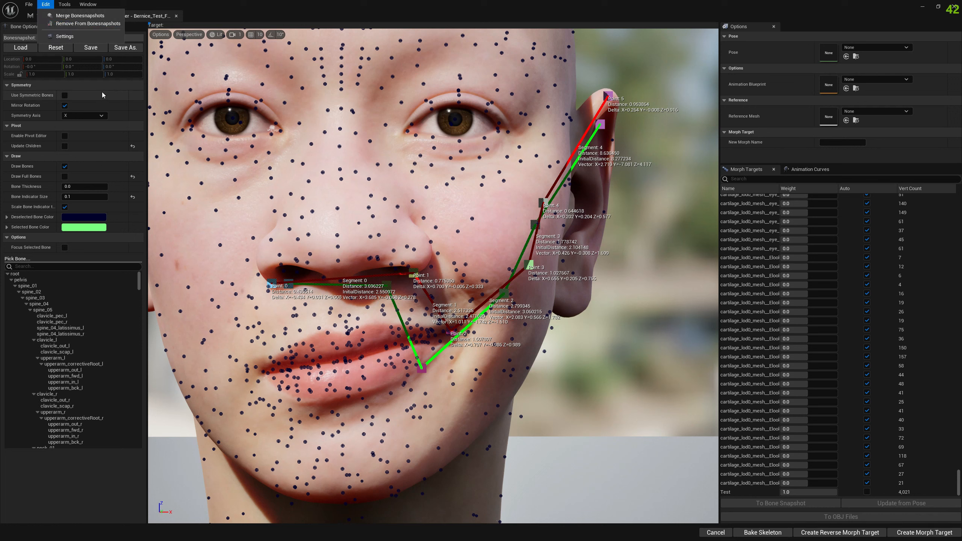
left_click(69, 37)
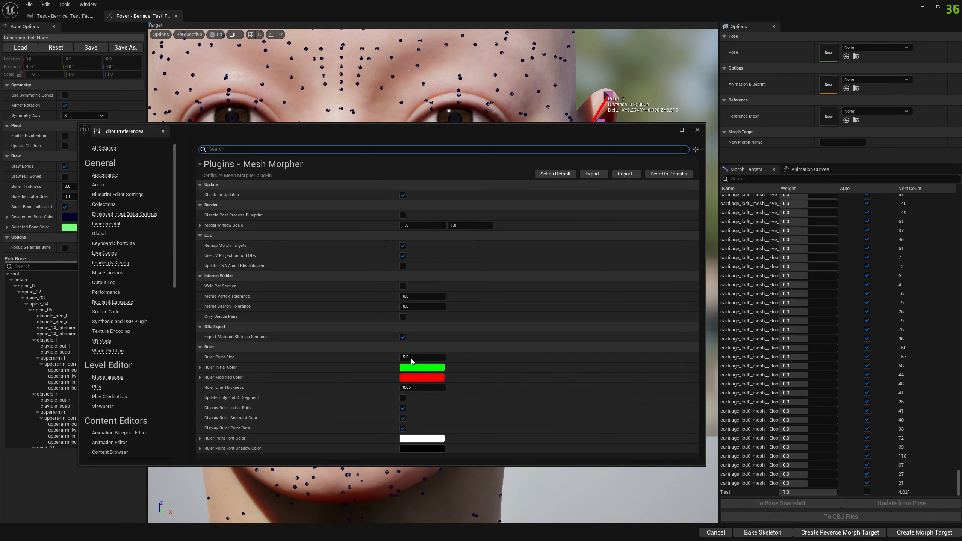
left_click(697, 130)
right_click_drag(538, 175, 379, 170)
mouse_move(521, 188)
right_mouse_down()
mouse_move(474, 182)
mouse_move(561, 186)
mouse_move(520, 189)
right_mouse_up()
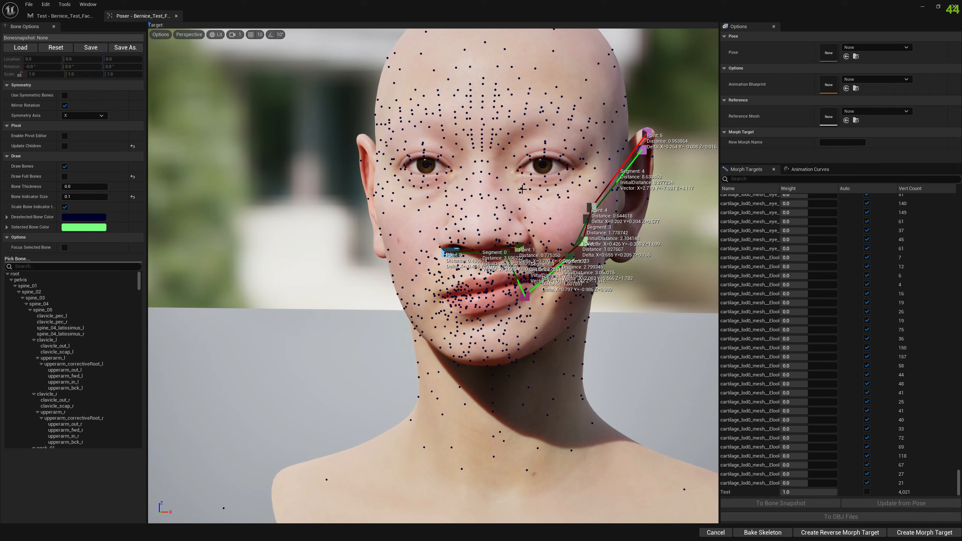
Return to the Test morph target and push its nostrils inward with the Move Tool toward the ruler's initial path.
left_click(67, 18)
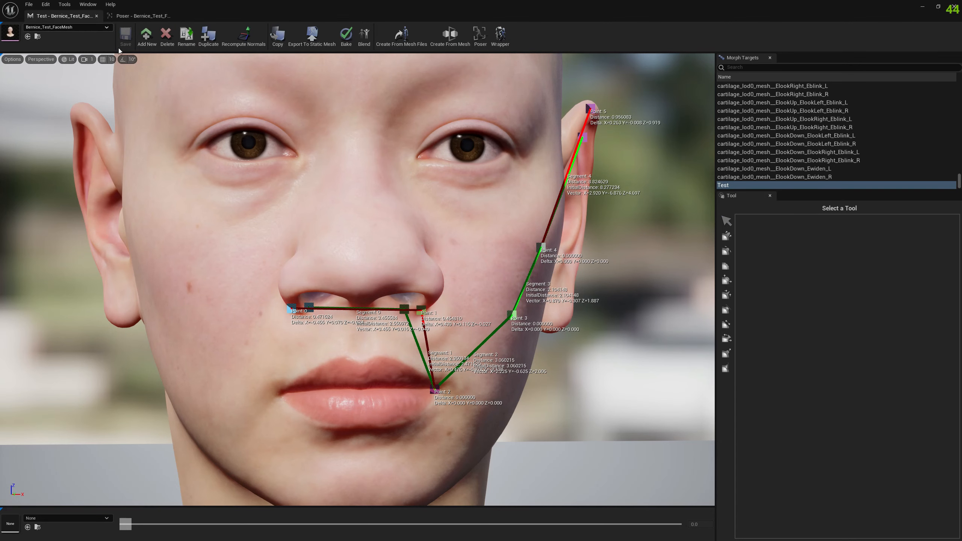
left_click(727, 186)
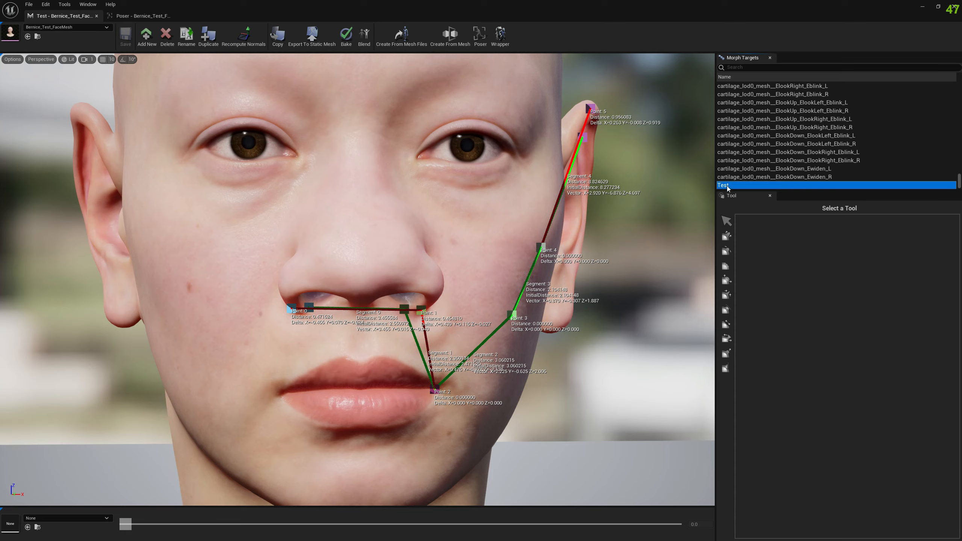
left_click(731, 248)
left_click(828, 243)
scroll(356, 281, "up", 6)
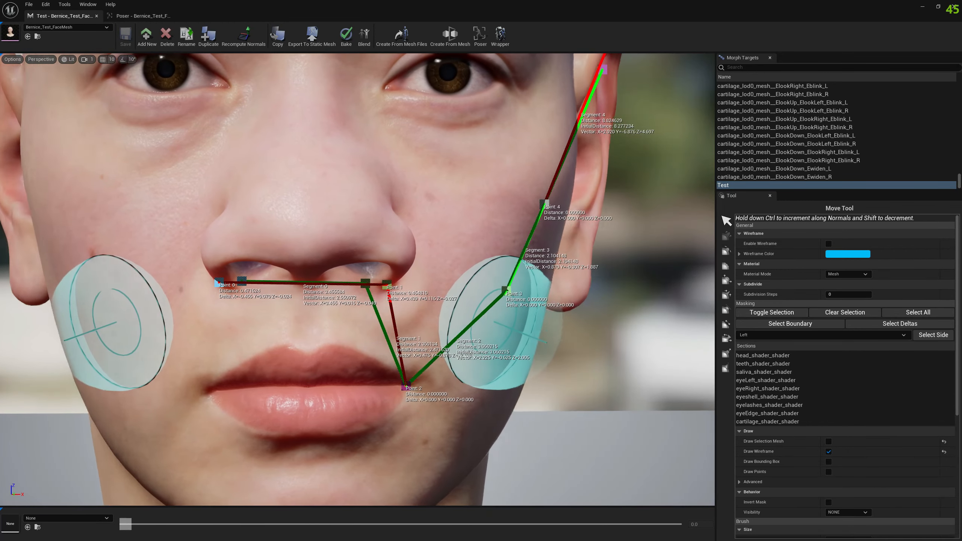
key("a")
key("w")
right_click_drag(497, 334, 498, 334)
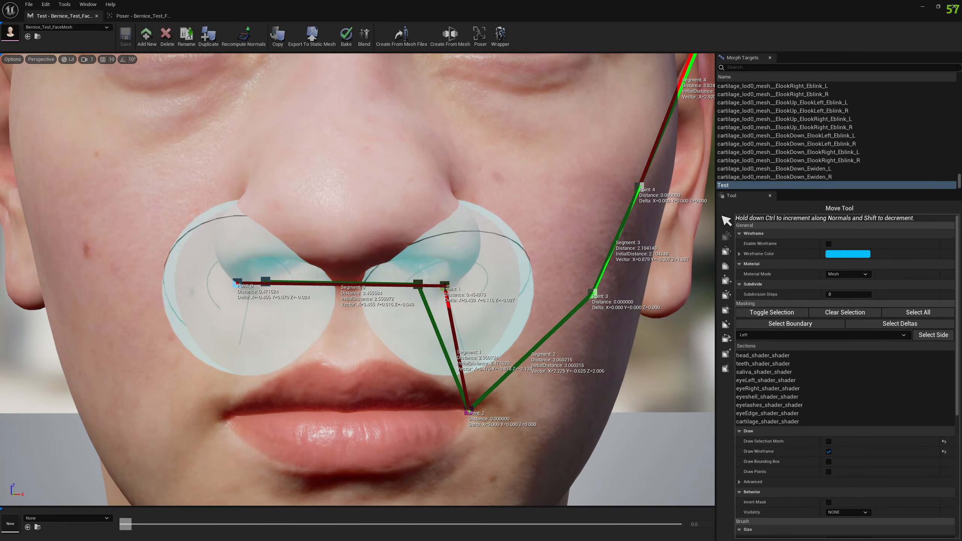
mouse_move(447, 288)
left_mouse_down()
mouse_move(368, 286)
mouse_move(420, 282)
mouse_move(383, 286)
left_mouse_up()
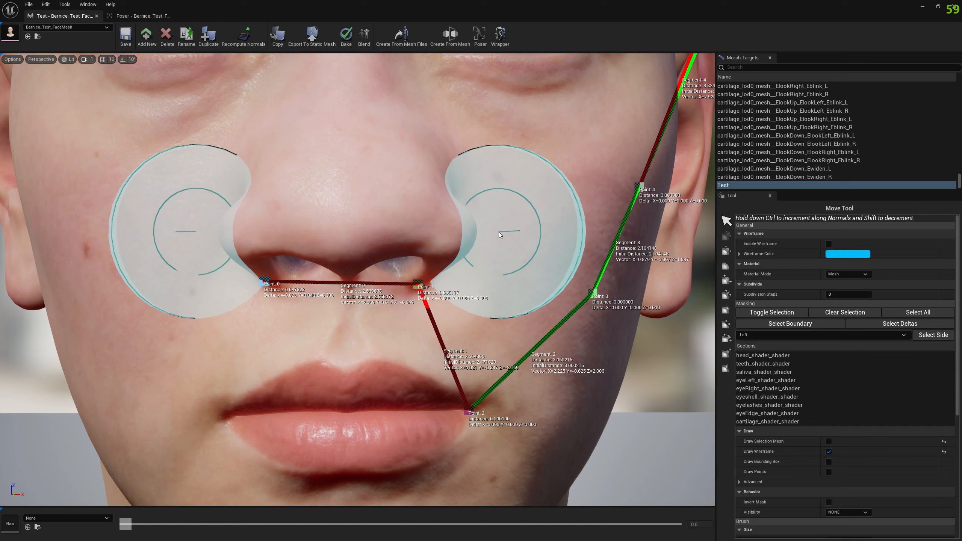
Pull the upper ear down with the Move Tool toward the ruler's initial end point.
scroll(519, 305, "down", 3)
mouse_move(519, 305)
middle_mouse_down()
mouse_move(481, 298)
mouse_move(496, 159)
middle_mouse_up()
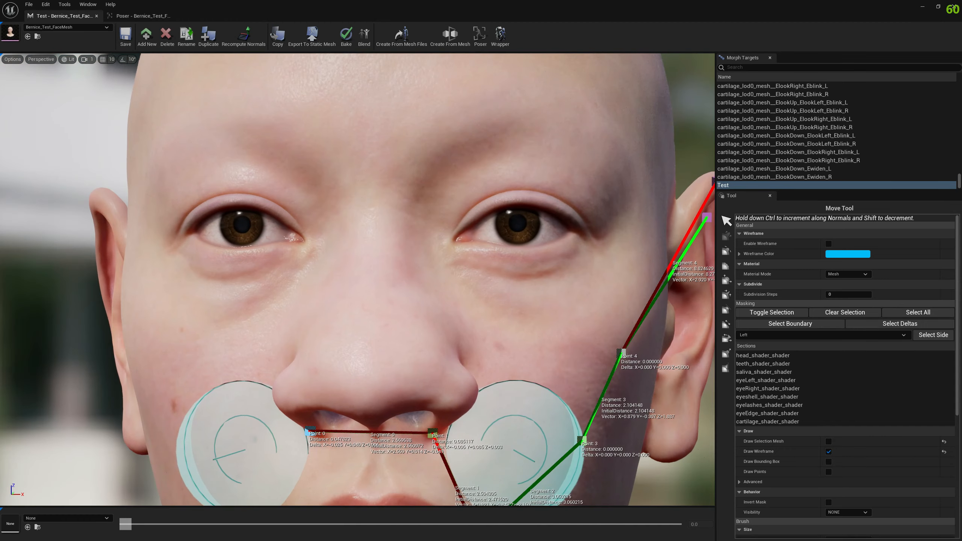
middle_click_drag(508, 273, 640, 275)
right_click_drag(508, 273, 461, 228)
middle_click_drag(508, 272, 682, 261)
right_click_drag(508, 272, 421, 262)
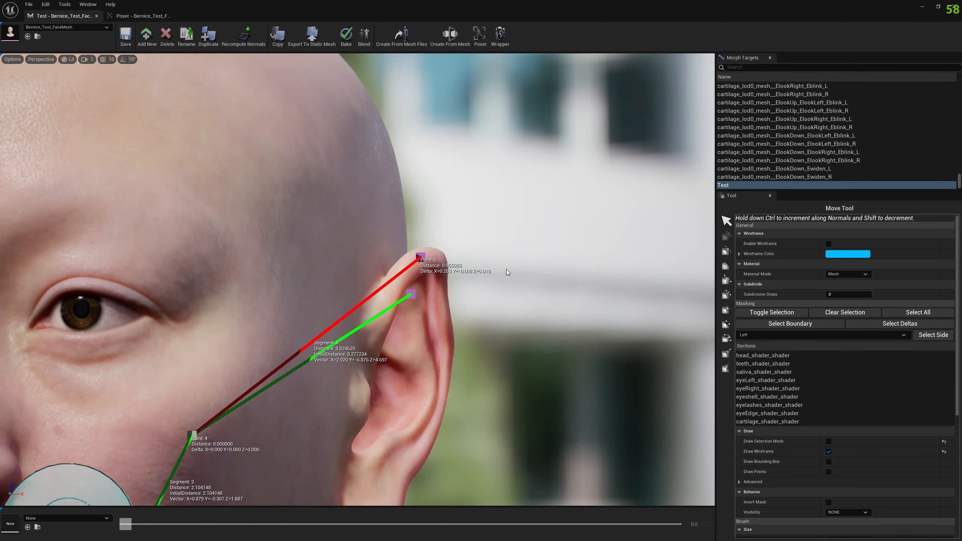
mouse_move(414, 274)
left_mouse_down()
mouse_move(401, 320)
mouse_move(421, 327)
mouse_move(419, 279)
mouse_move(408, 314)
left_mouse_up()
Examine the ruler on the reshaped Test morph target from the ear across the cheek to the mouth corner and nostrils.
mouse_move(492, 394)
right_mouse_down()
mouse_move(530, 413)
mouse_move(514, 447)
right_mouse_up()
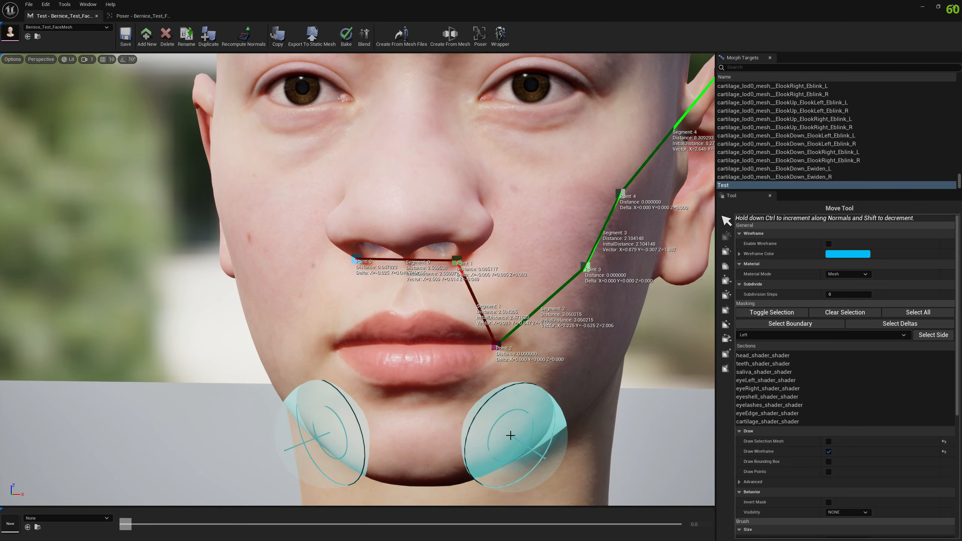
mouse_move(511, 385)
right_mouse_down()
mouse_move(554, 351)
mouse_move(523, 346)
right_mouse_up()
scroll(511, 385, "down", 2)
key("s")
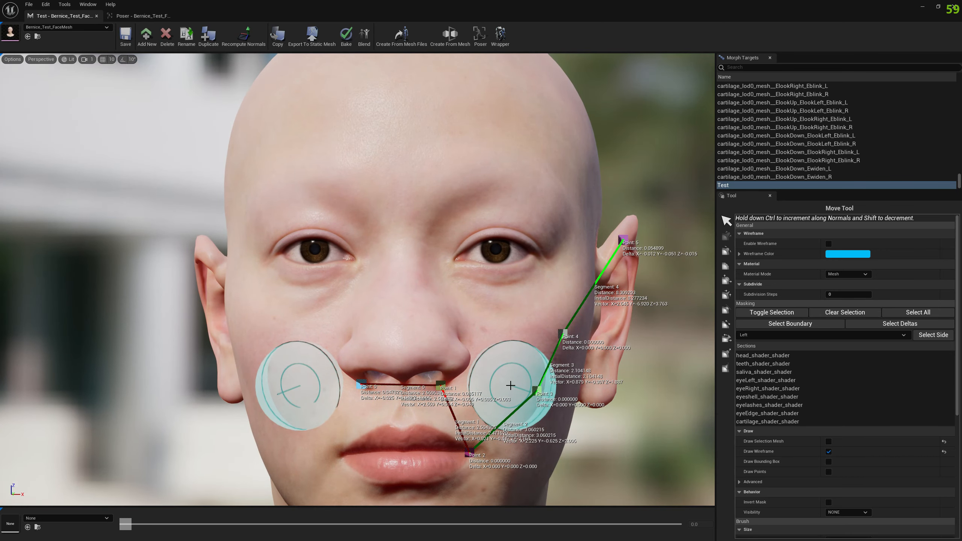
right_click_drag(499, 346, 517, 384)
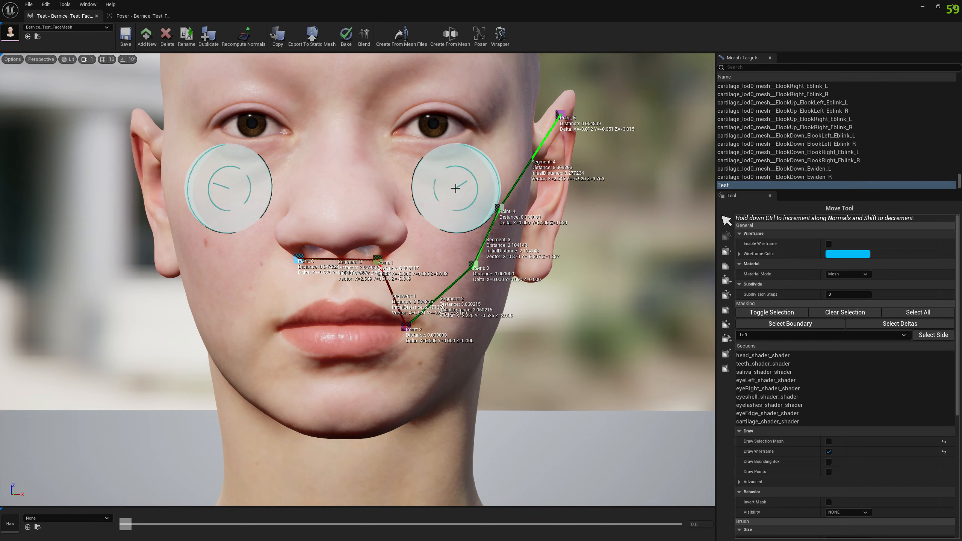
mouse_move(458, 182)
right_mouse_down()
mouse_move(463, 220)
mouse_move(458, 184)
right_mouse_up()
key("w")
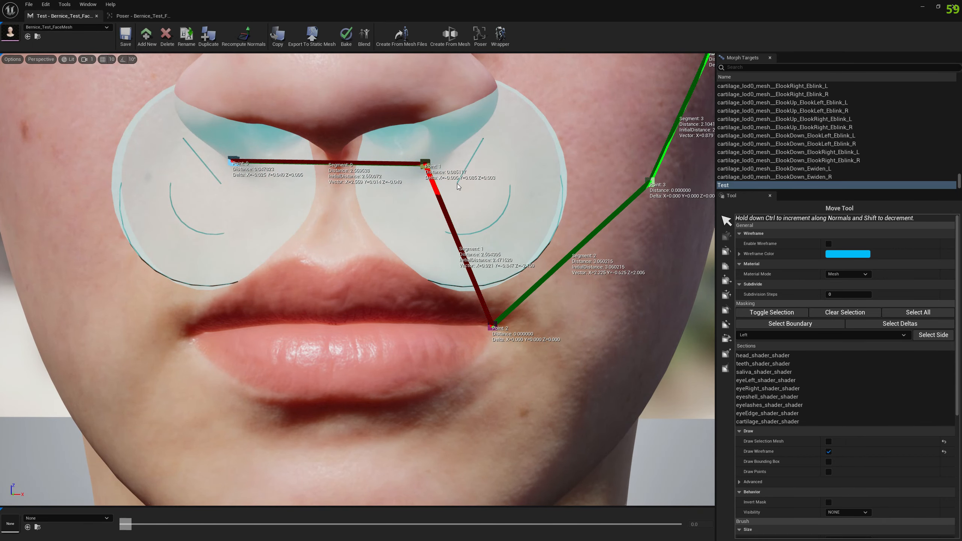